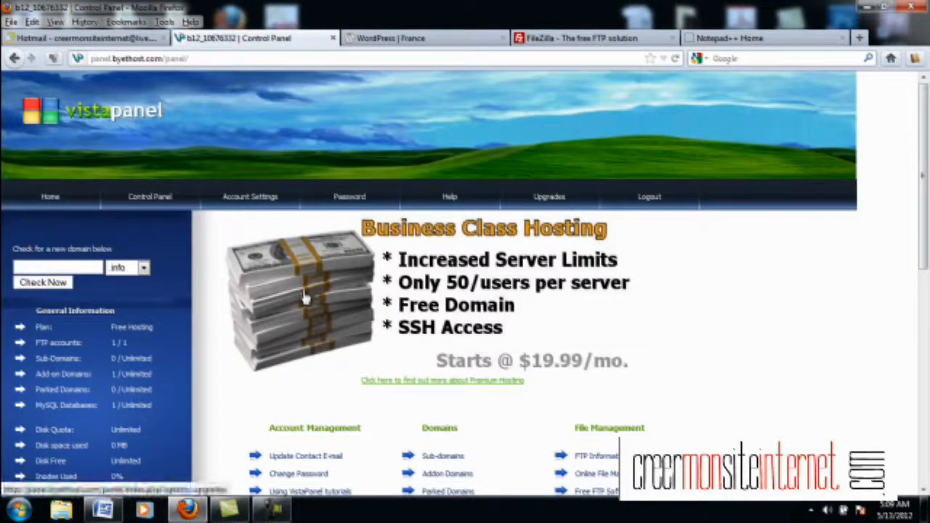
scroll(779, 298, "down", 2)
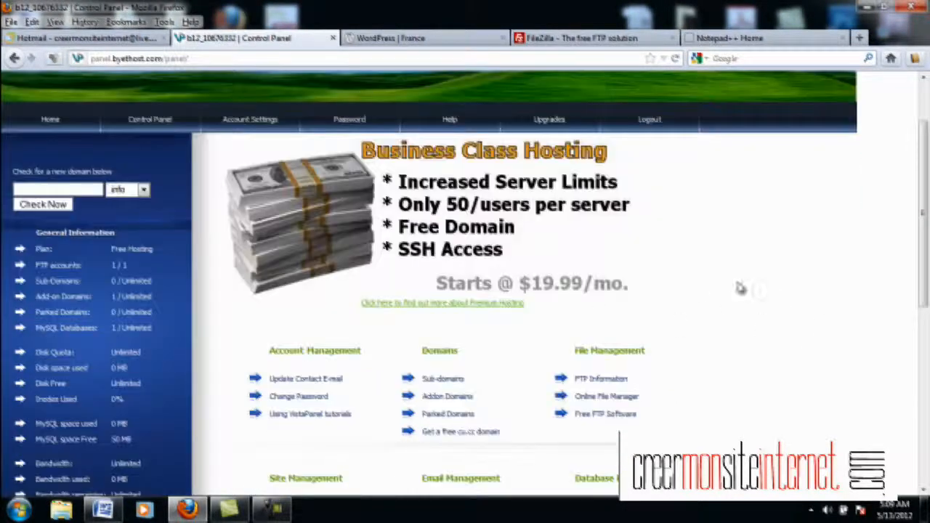
scroll(778, 298, "up", 2)
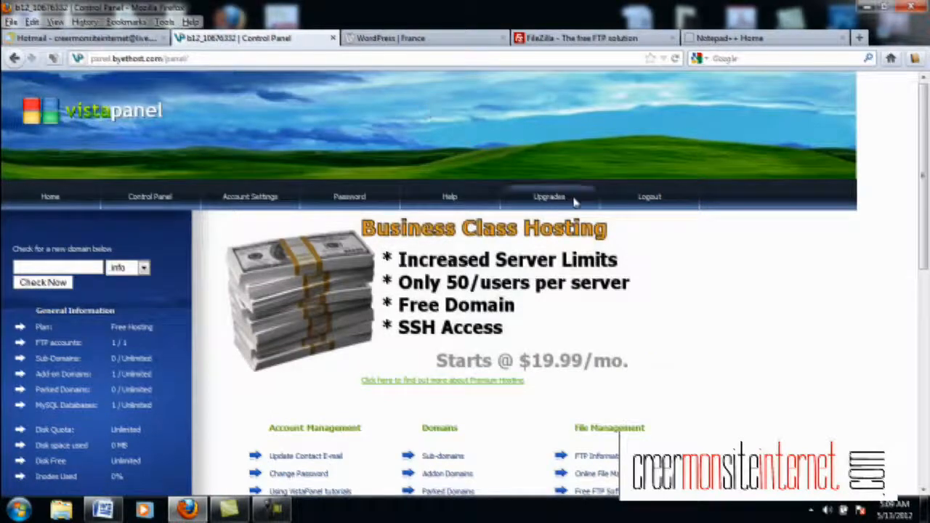
scroll(829, 323, "down", 3)
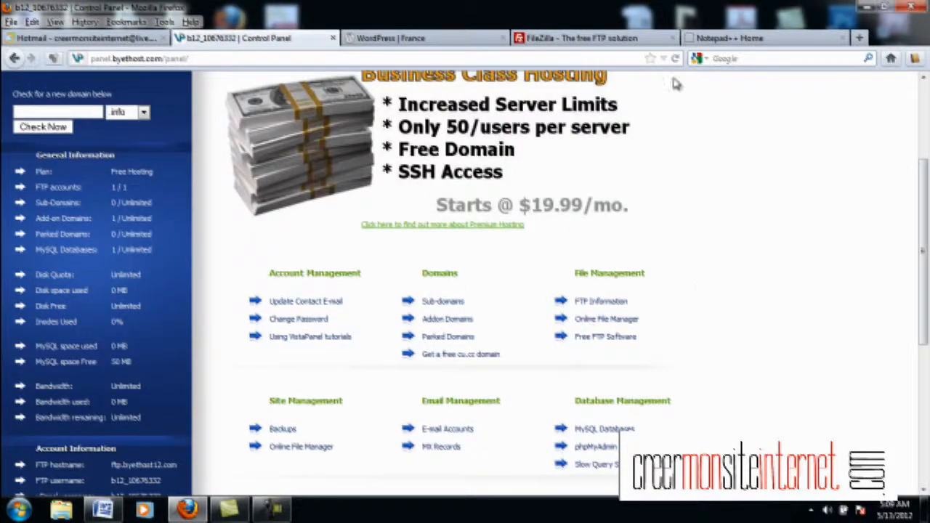
scroll(788, 320, "down", 2)
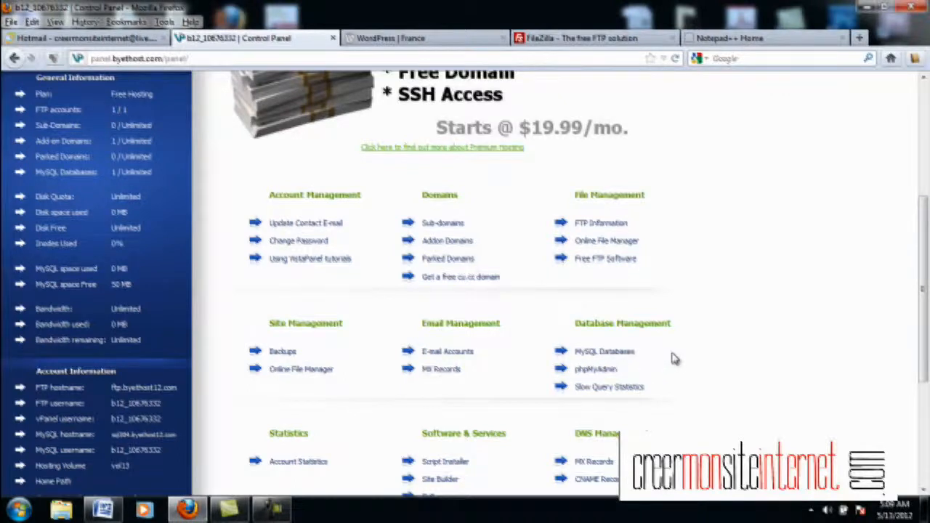
scroll(672, 359, "up", 6)
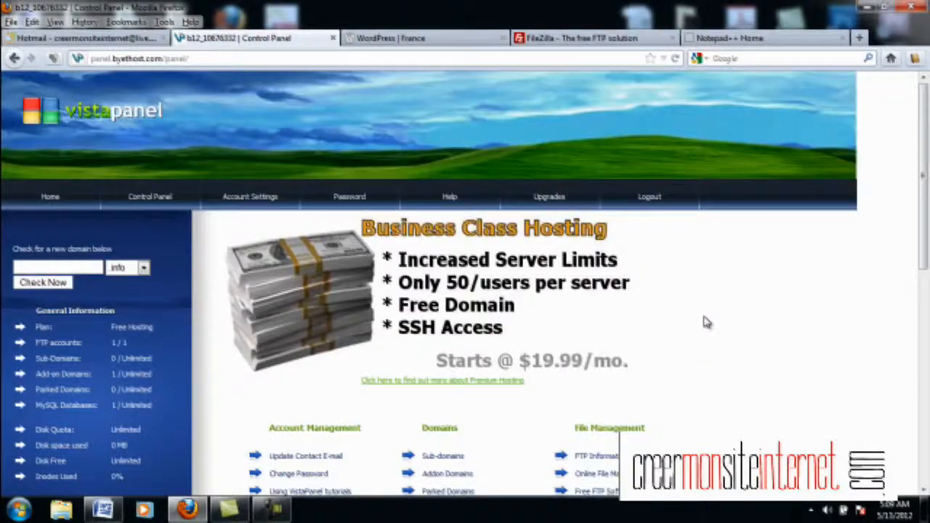
- Try to download the WordPress 3.3.2 .zip package from fr.wordpress.org, and go back to the site's home page
left_click(401, 41)
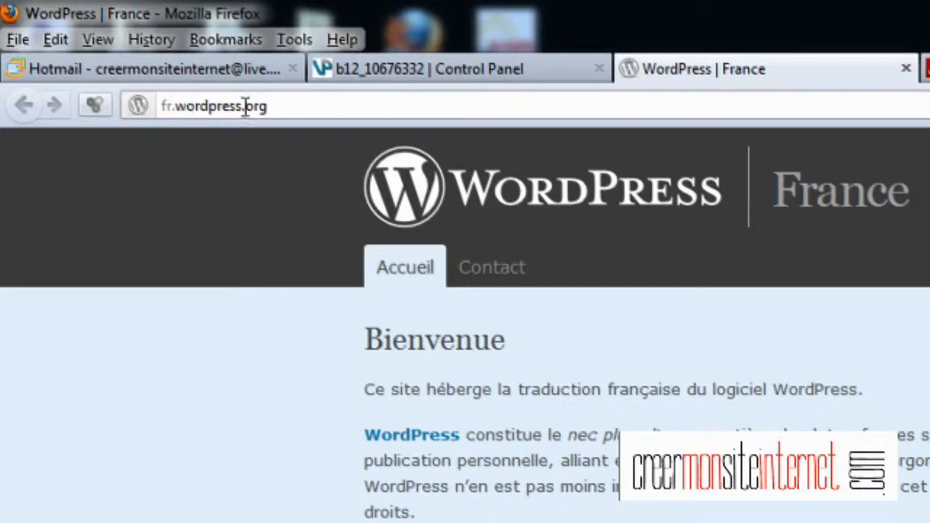
scroll(465, 327, "down", 3)
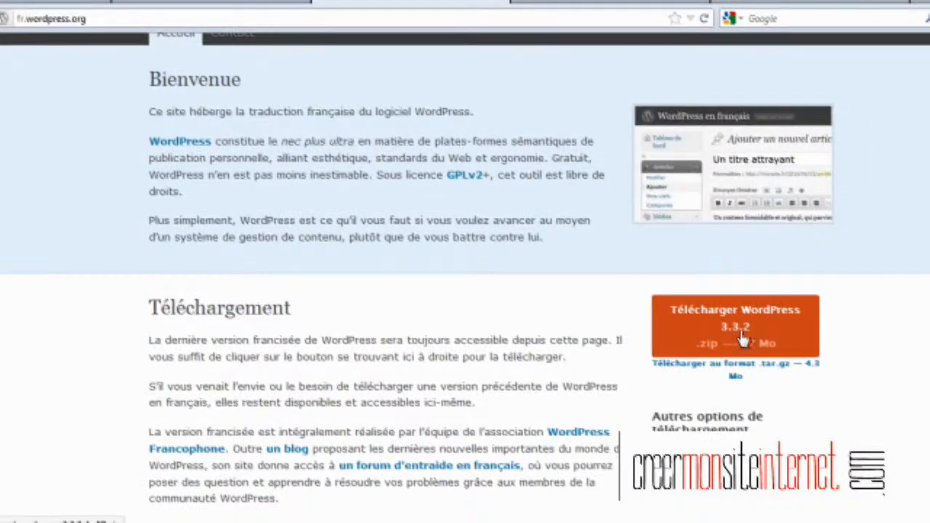
left_click(749, 338)
scroll(749, 338, "down", 2)
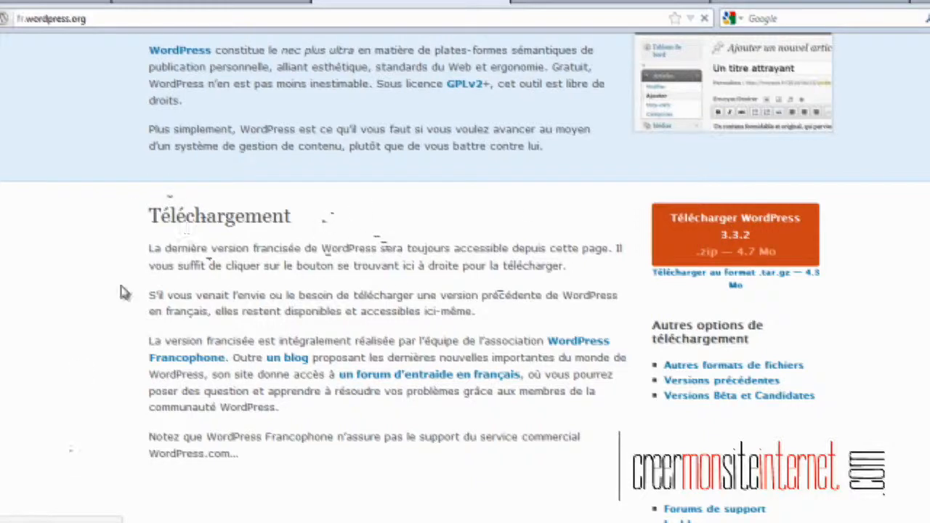
scroll(127, 164, "up", 5)
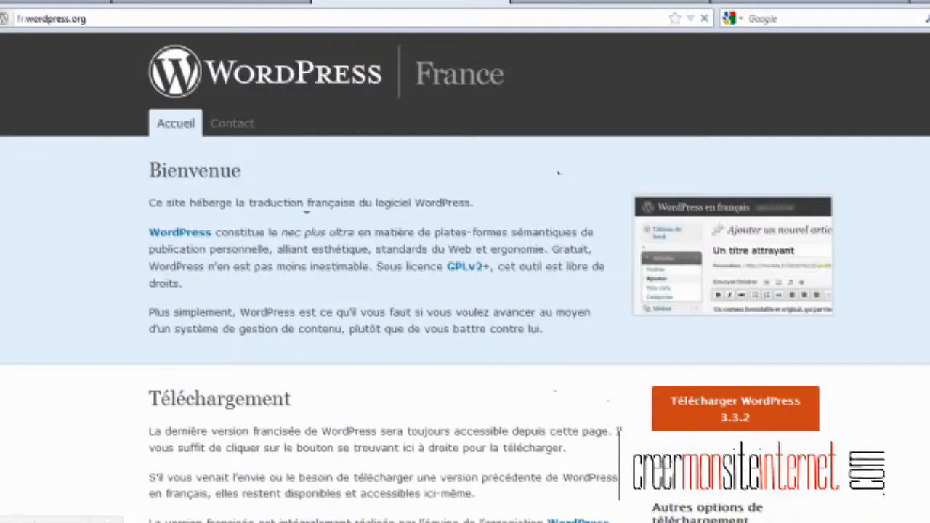
scroll(490, 297, "down", 4)
scroll(473, 252, "up", 1)
scroll(474, 254, "up", 3)
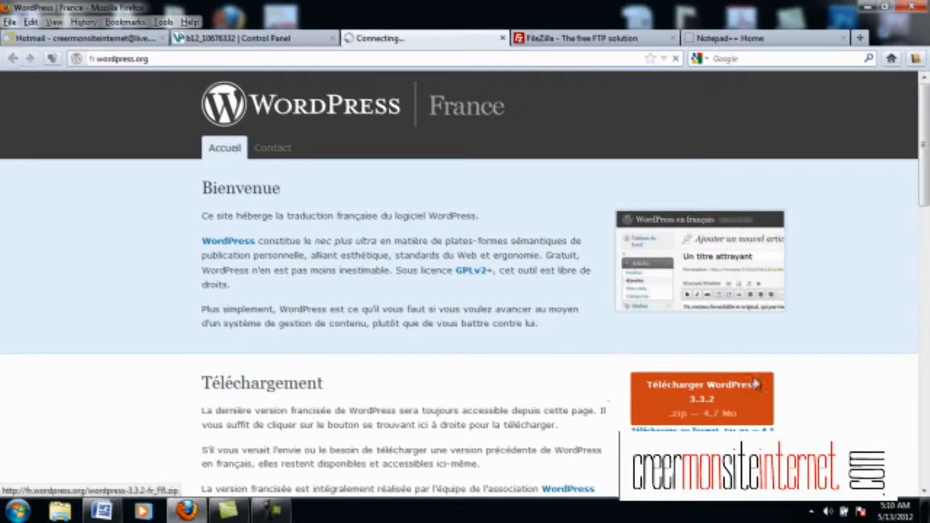
scroll(469, 332, "down", 1)
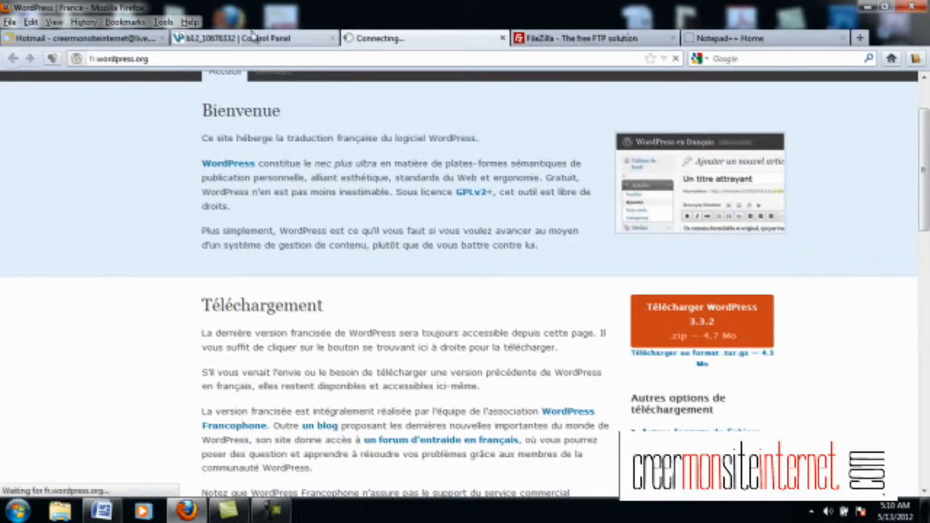
left_click(565, 39)
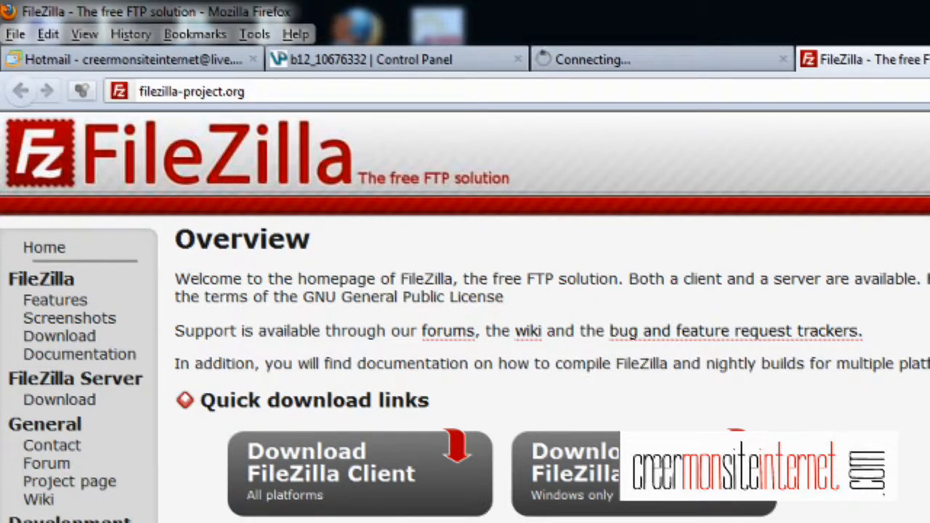
left_click(669, 67)
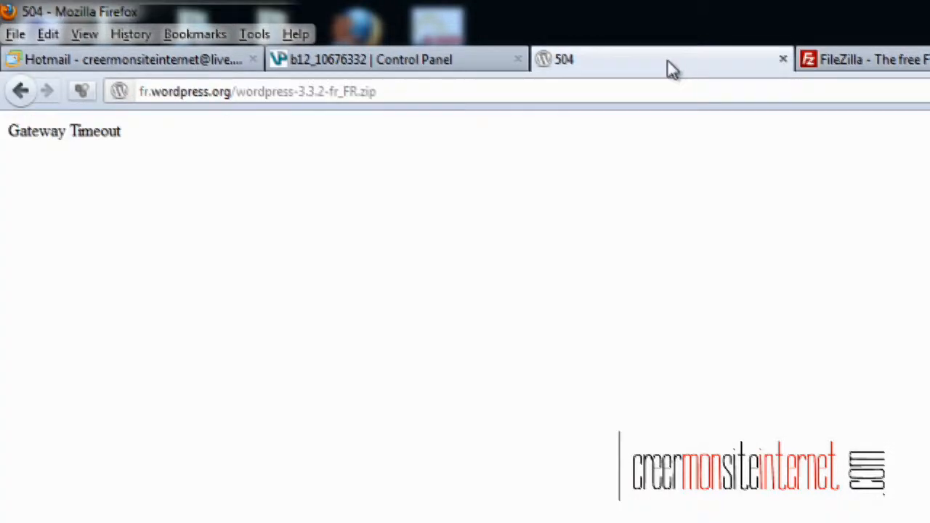
left_click(20, 91)
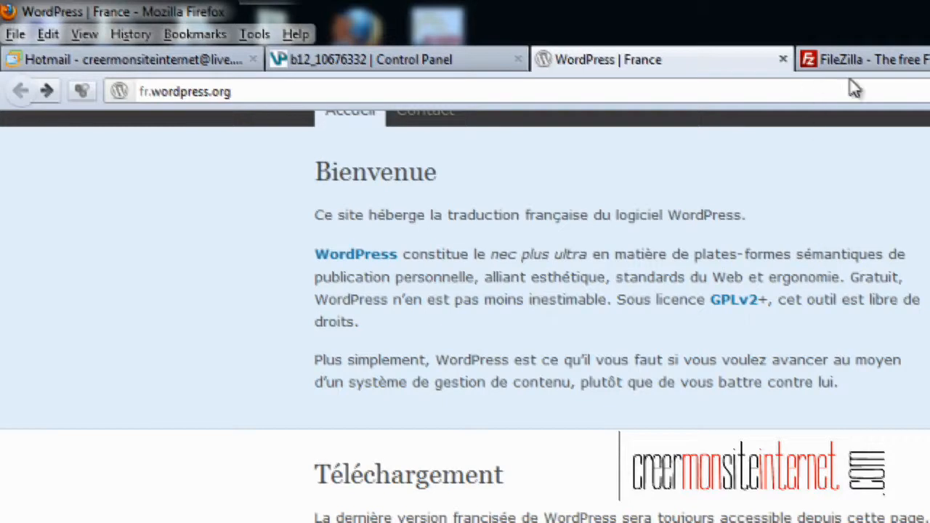
- Request the recommended Windows installer of FileZilla Client from filezilla-project.org, and cancel saving the setup file
left_click(857, 60)
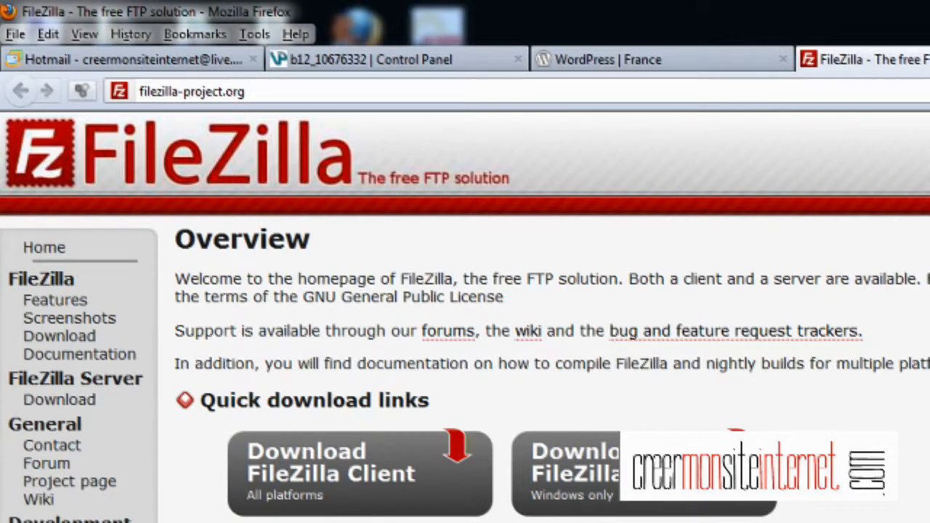
left_click(328, 473)
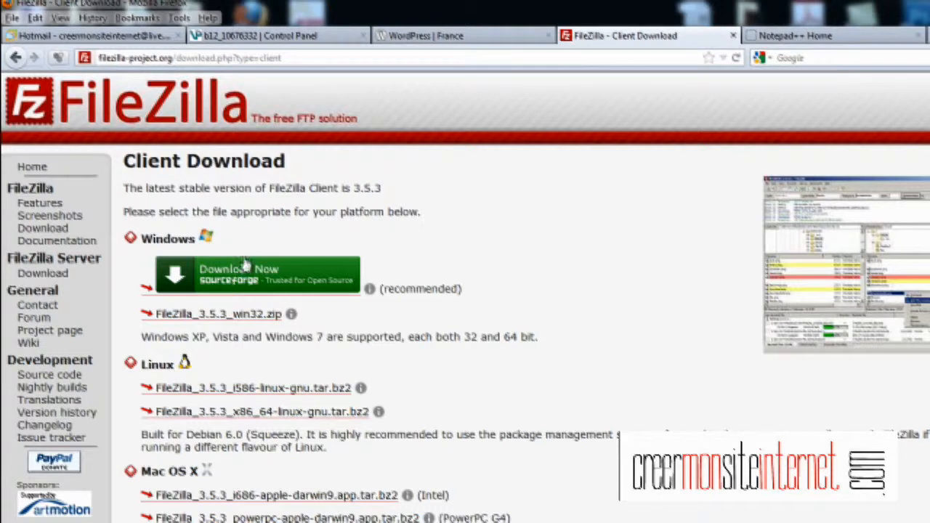
left_click(237, 281)
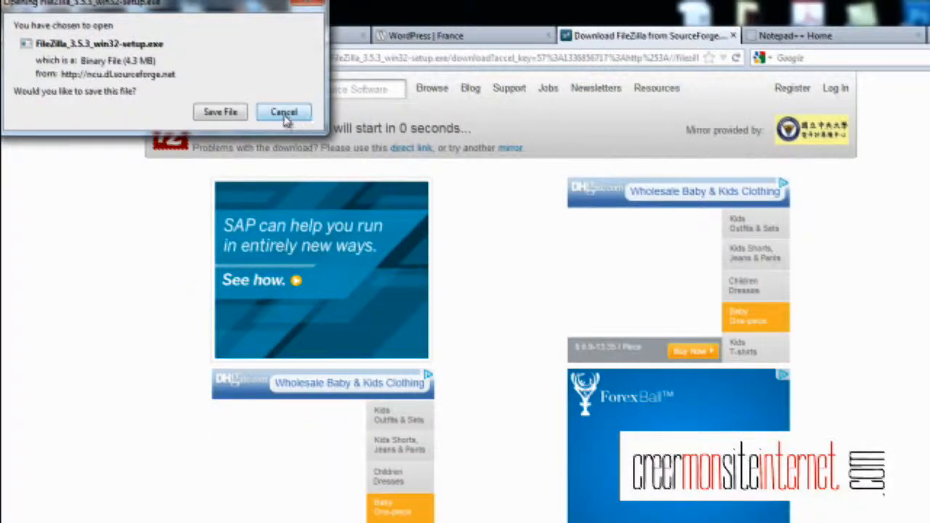
left_click(285, 114)
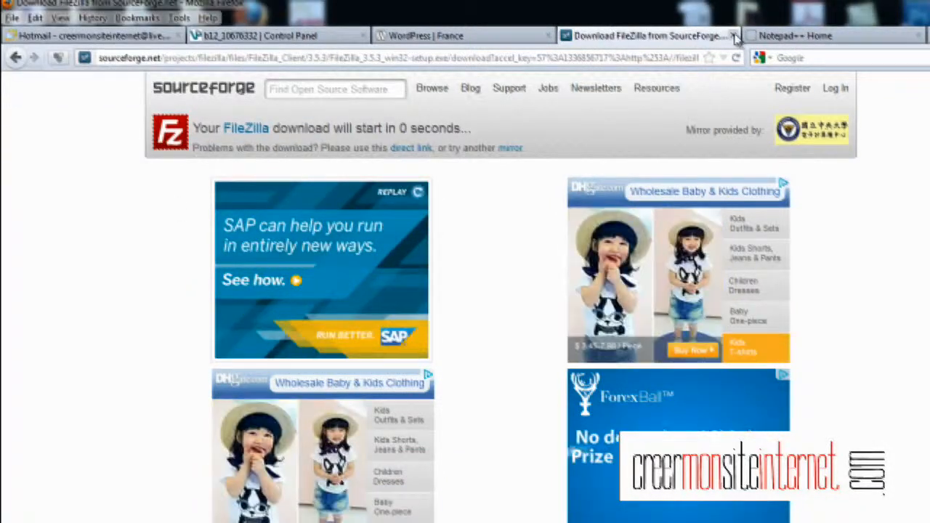
- Launch the installed FileZilla FTP Client from the list of all programs
key("super")
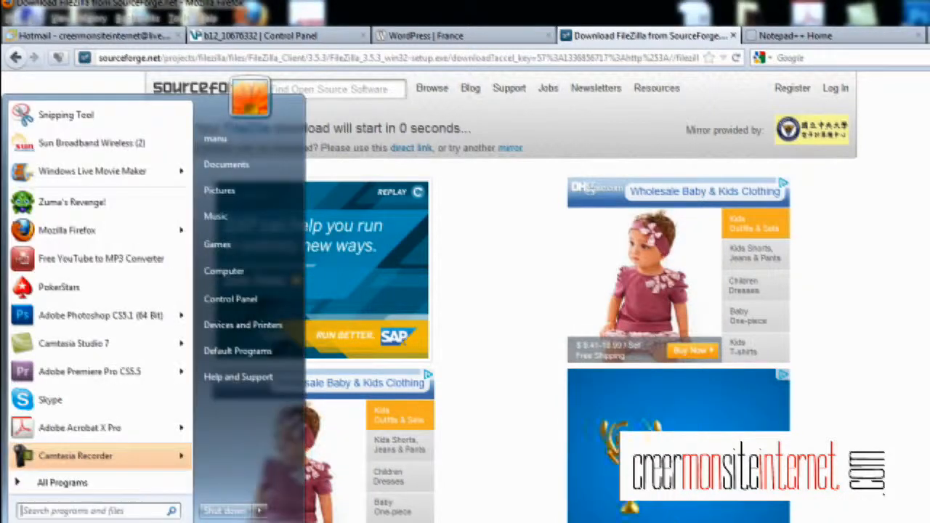
left_click(43, 483)
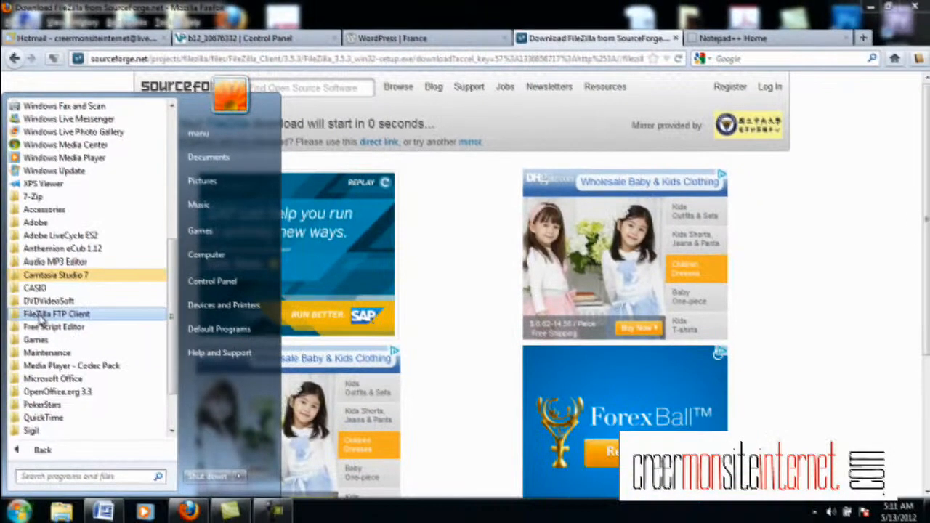
left_click(40, 316)
left_click(42, 326)
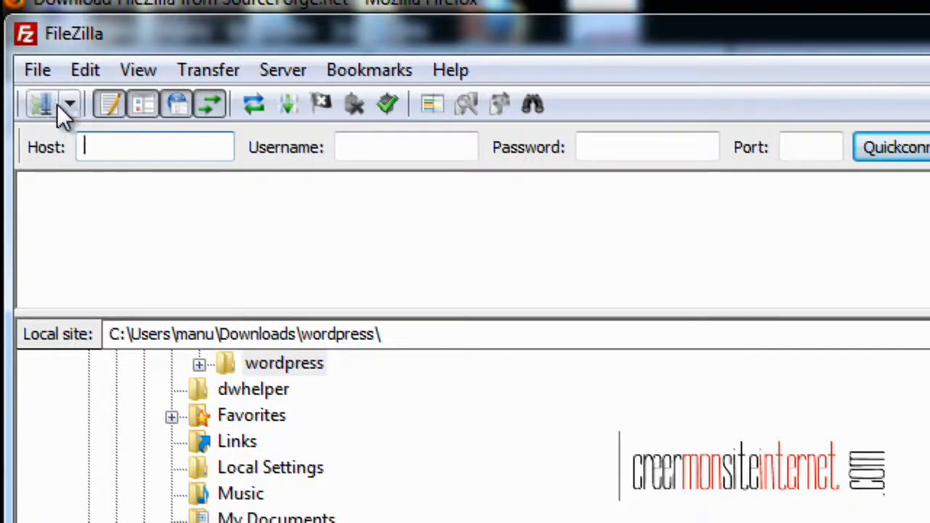
- Delete the creermonsiteinternet2 entry in the Site Manager and add a new site named creemonsiteinternettest
left_click(35, 104)
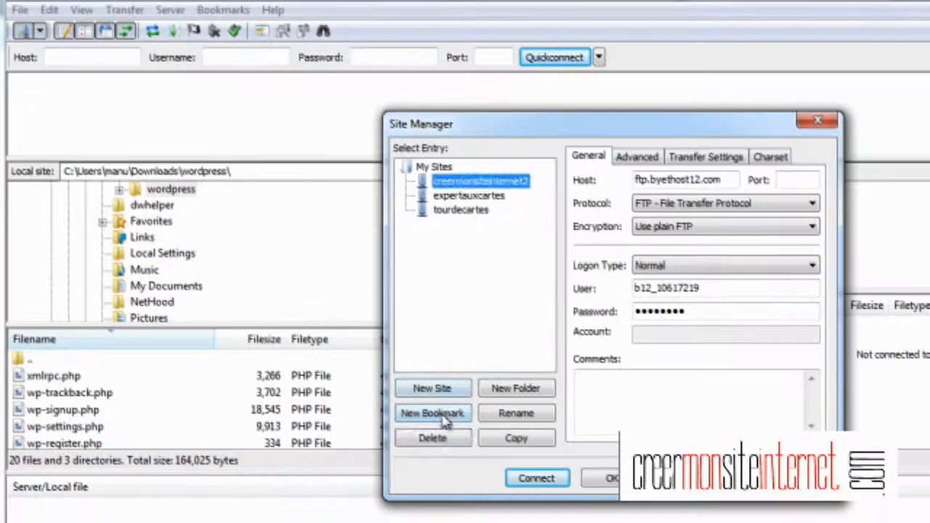
left_click(488, 498)
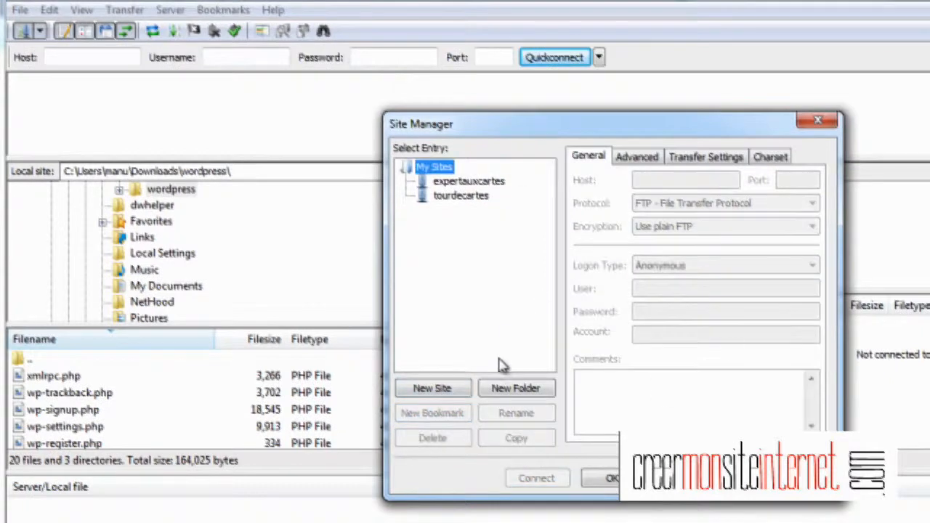
left_click(433, 388)
type("creermon")
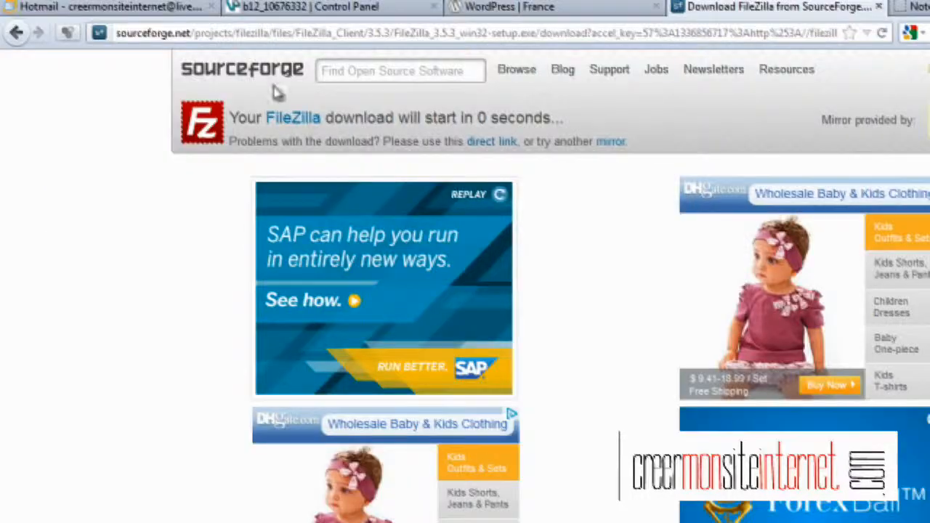
- Copy the FTP hostname from the hosting control panel's account information and set the new site's host to ftp.byethost12.com
left_click(305, 7)
scroll(228, 266, "down", 7)
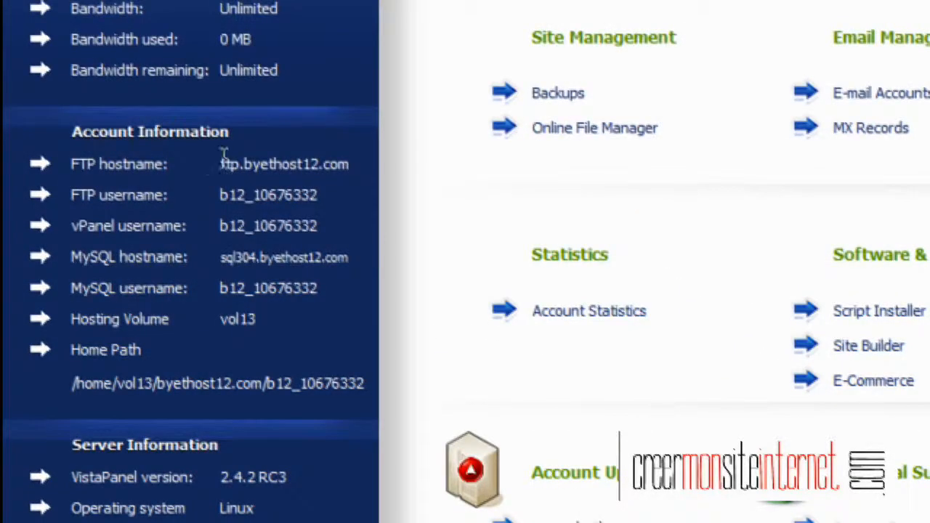
left_click_drag(222, 163, 350, 162)
left_click(228, 162)
left_click_drag(219, 166, 298, 179)
key("ctrl+c")
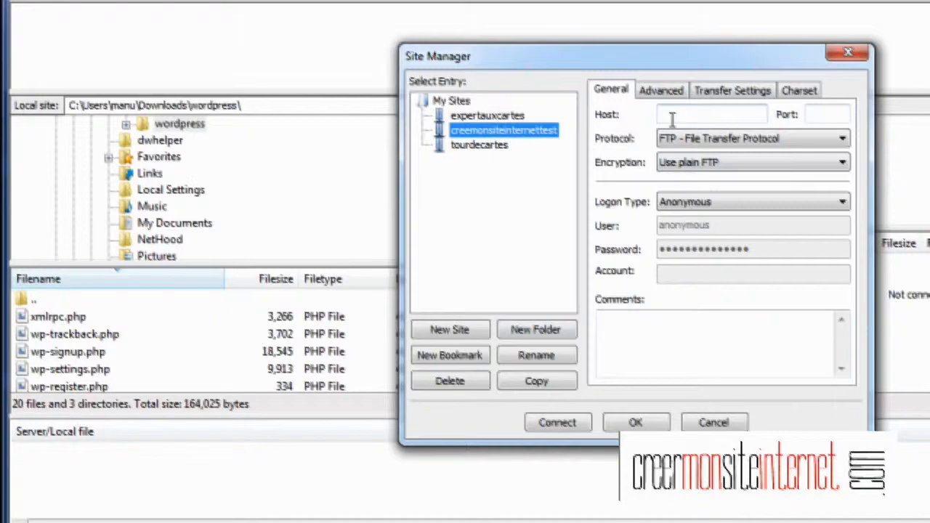
left_click(669, 115)
key("ctrl+v")
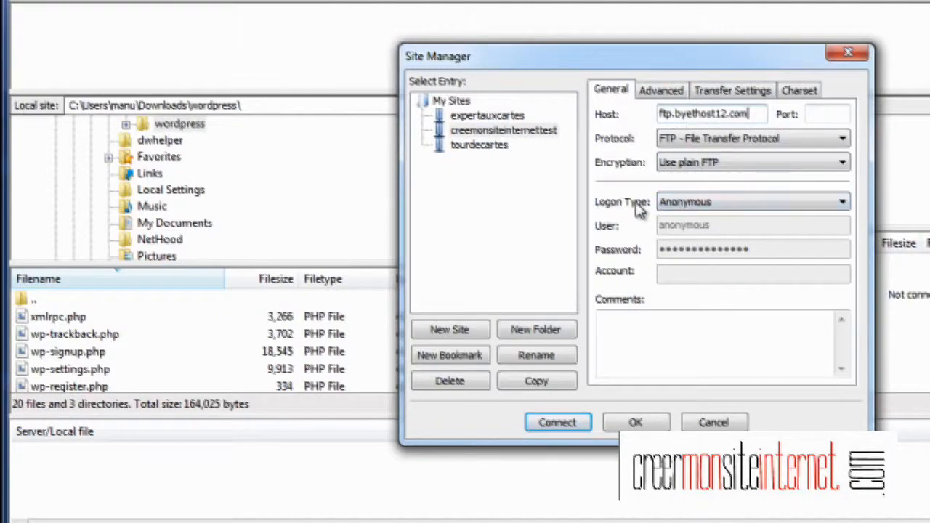
- Set the site's logon type to Normal and fill in its user with the FTP username copied from the control panel
left_click(831, 203)
left_click(725, 232)
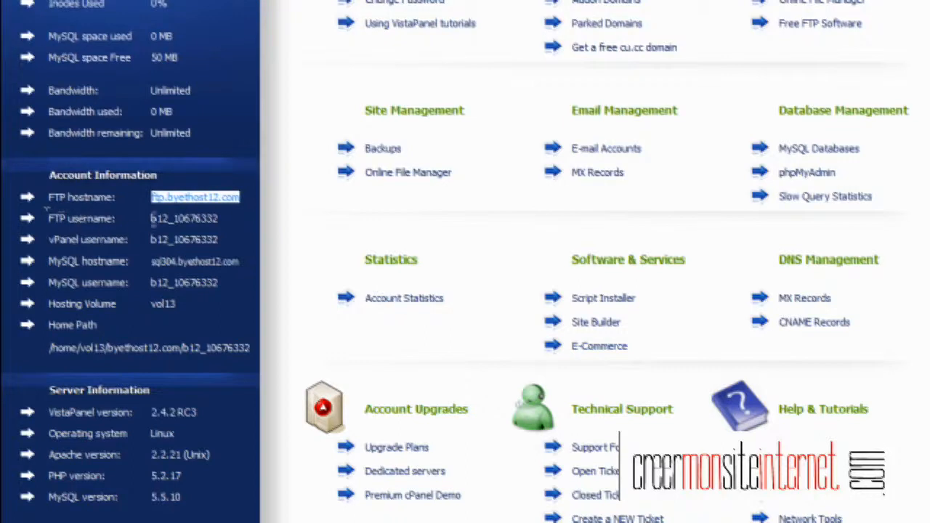
left_click_drag(152, 218, 219, 218)
key("ctrl+c")
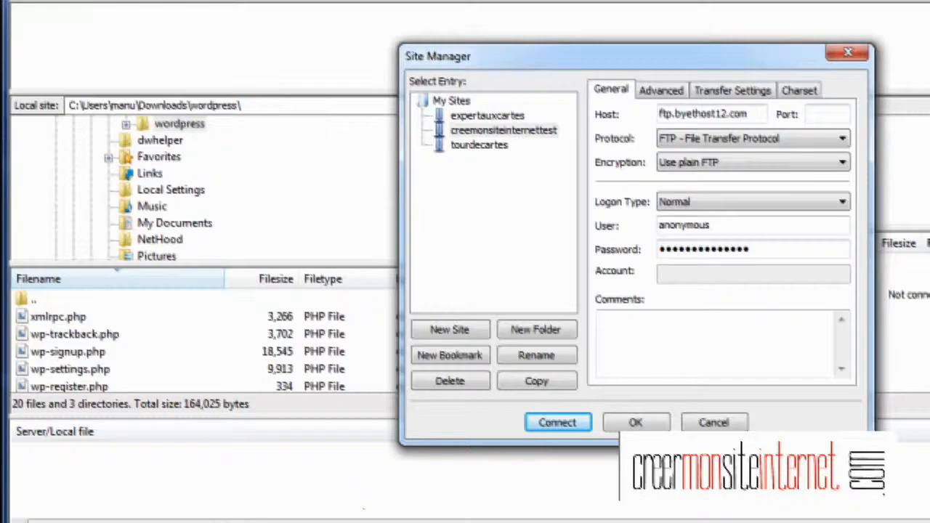
left_click(703, 227)
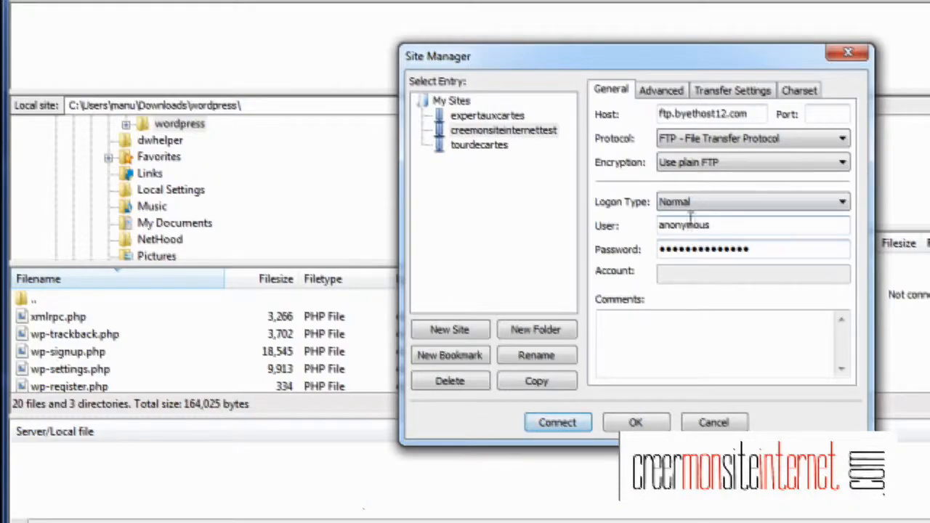
left_click_drag(716, 226, 630, 225)
key("ctrl+v")
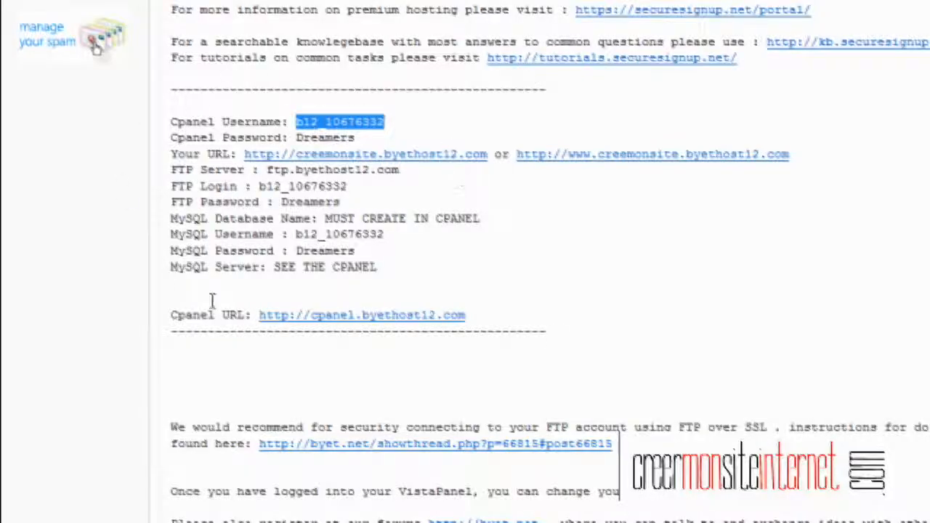
- Copy the FTP password from the hosting e-mail into the site's password field and connect to the server
left_click(356, 308)
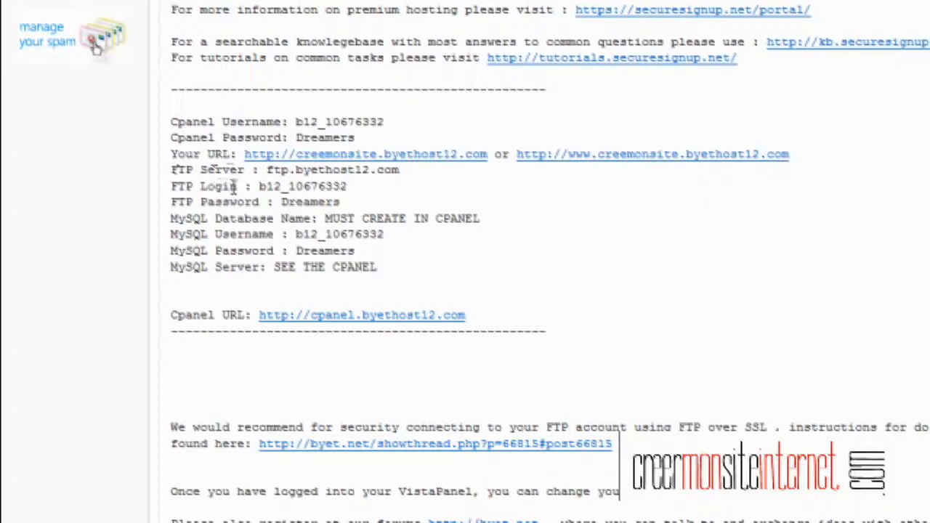
left_click_drag(282, 201, 343, 207)
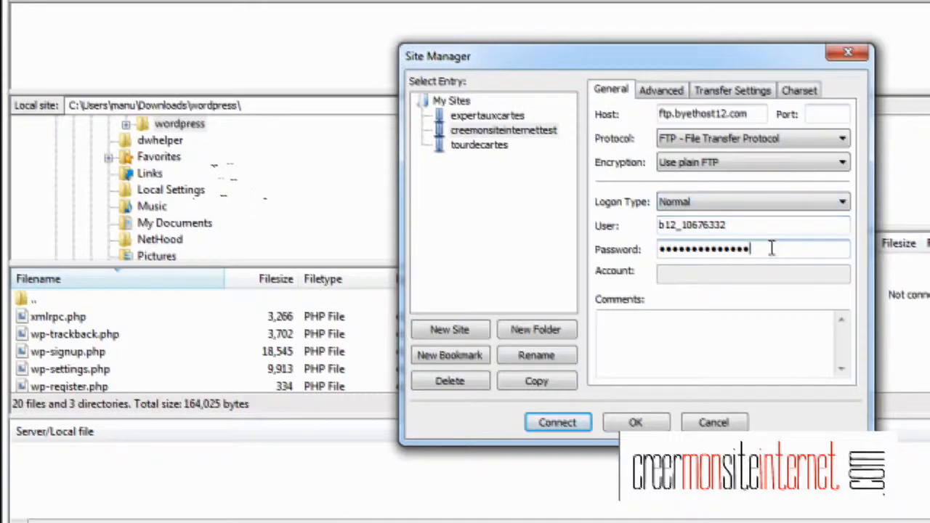
left_click_drag(712, 247, 637, 248)
key("ctrl+v")
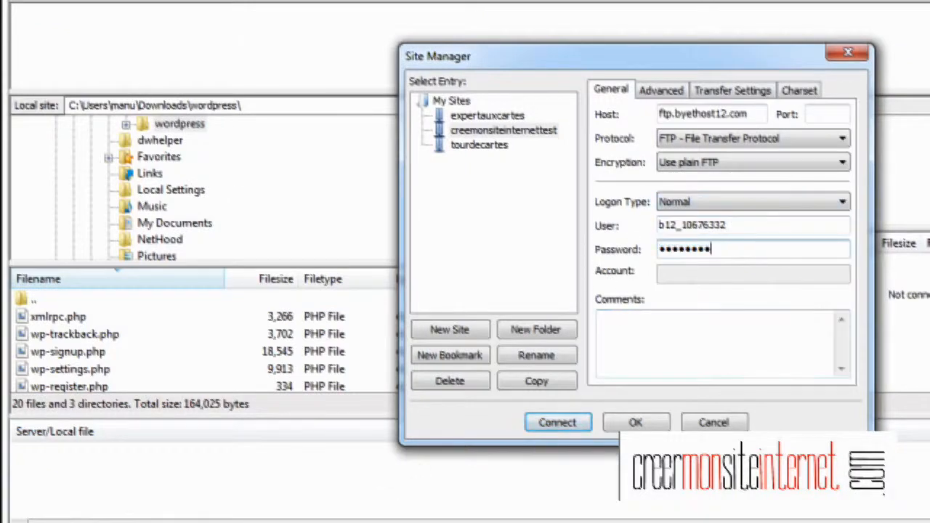
left_click(564, 429)
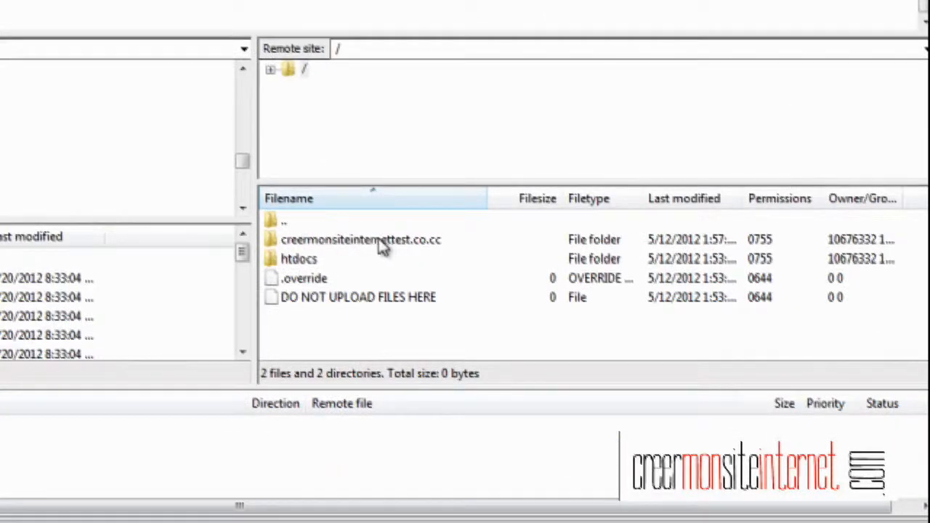
- Open the creermonsiteinternettest.co.cc folder on the remote site and bring the local wordpress folder into view in the directory tree
left_click(275, 244)
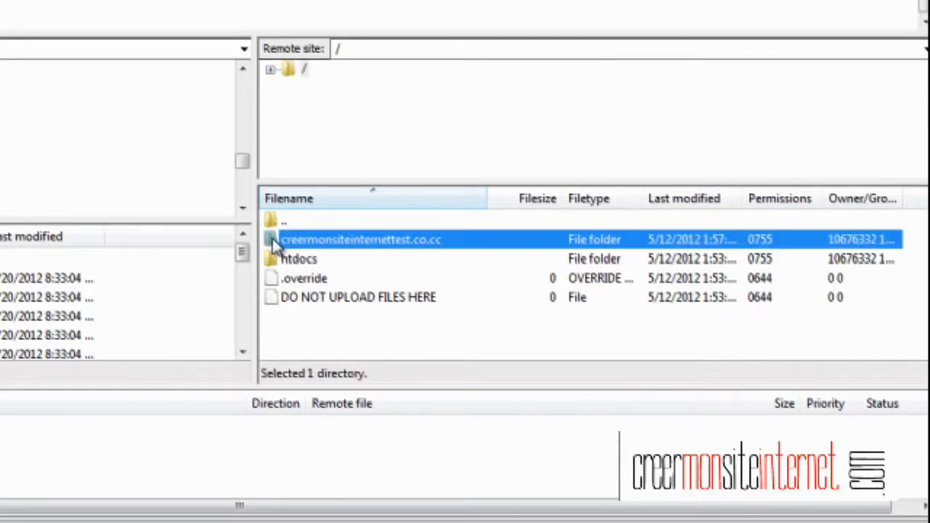
double_click(275, 244)
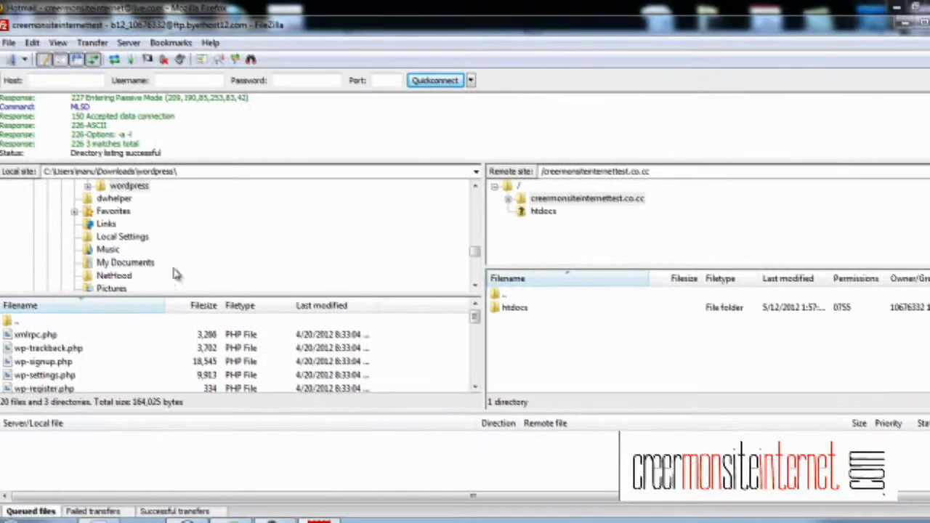
left_click_drag(478, 256, 477, 249)
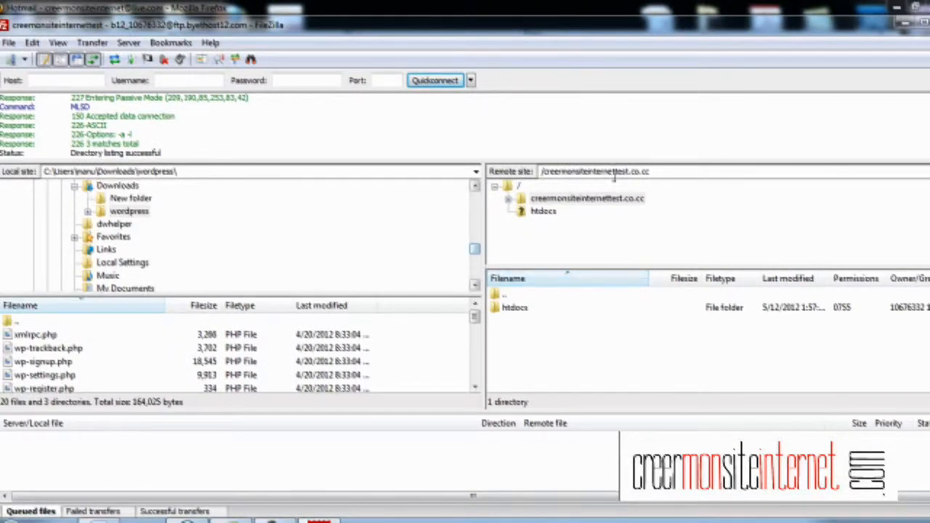
- Minimise the FileZilla and Firefox windows and open the Downloads folder from the desktop
left_click(910, 22)
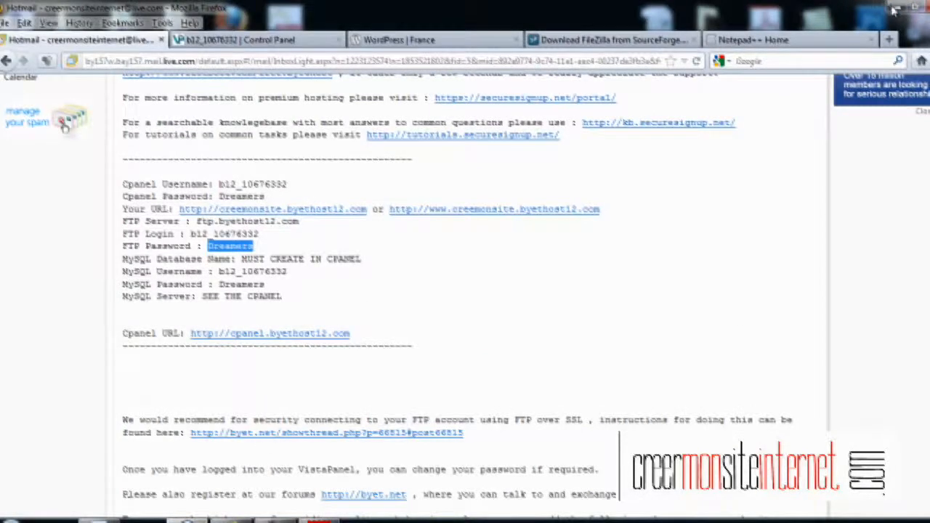
left_click(888, 7)
left_click_drag(340, 45, 372, 69)
double_click(70, 33)
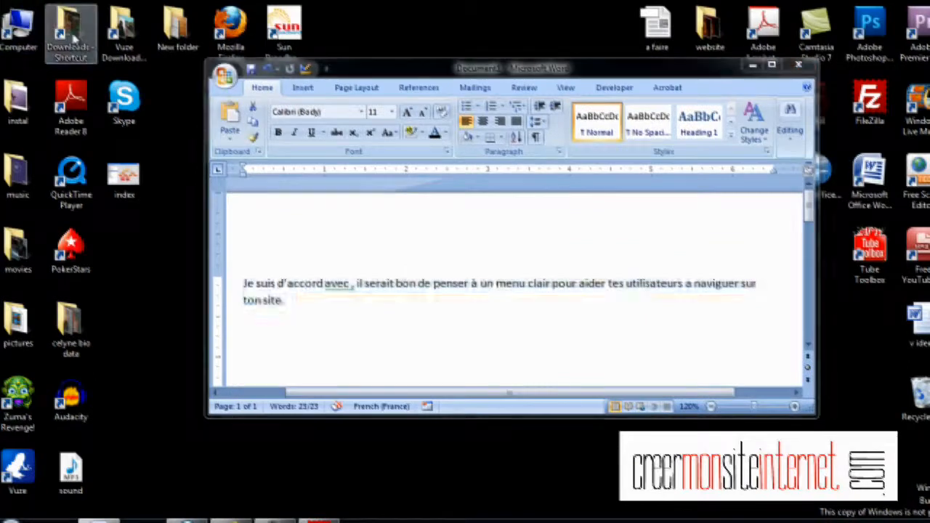
- Extract the wordpress-3.3.2-fr_FR archive into its own folder inside Downloads, showing the extracted files when complete
left_click(499, 226)
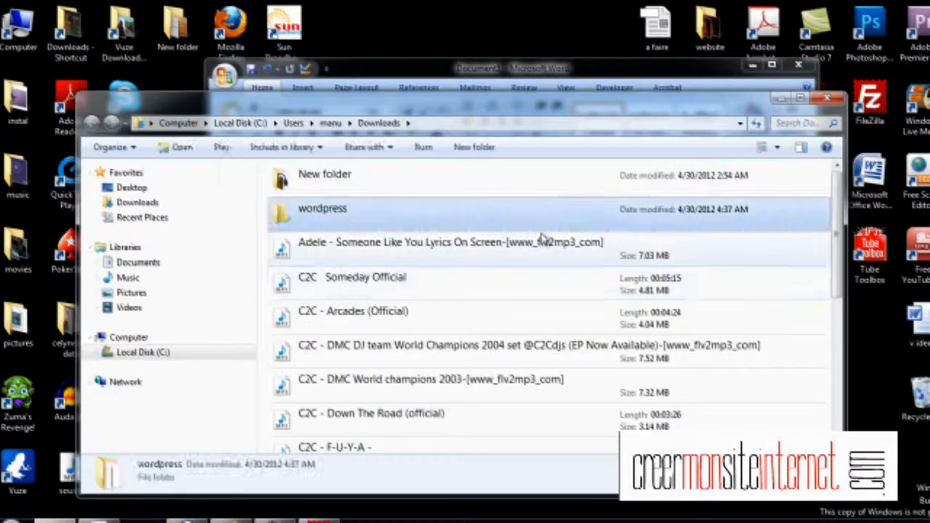
scroll(500, 227, "down", 5)
left_click(314, 433)
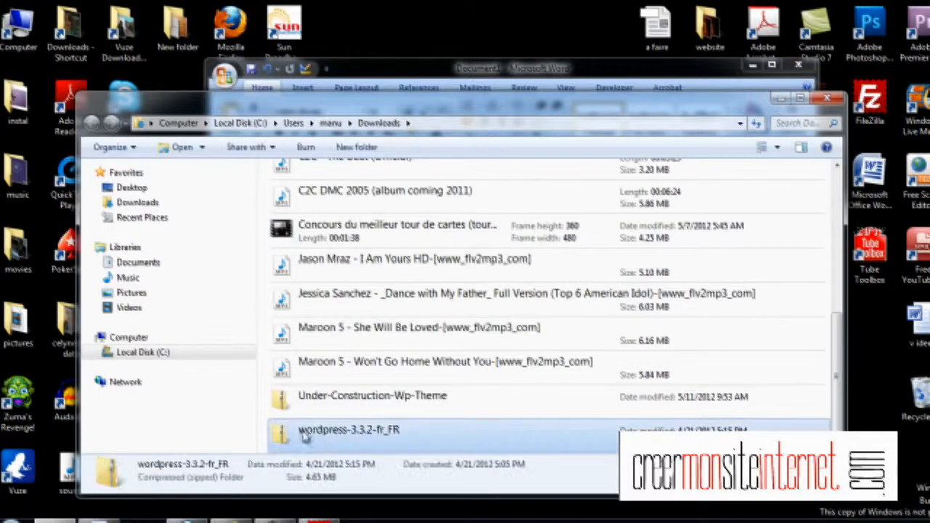
right_click(334, 434)
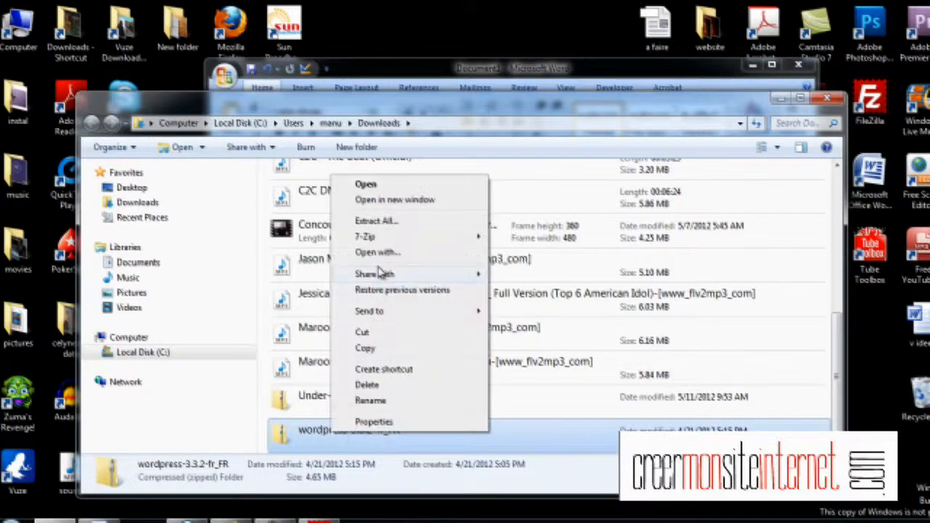
left_click(377, 221)
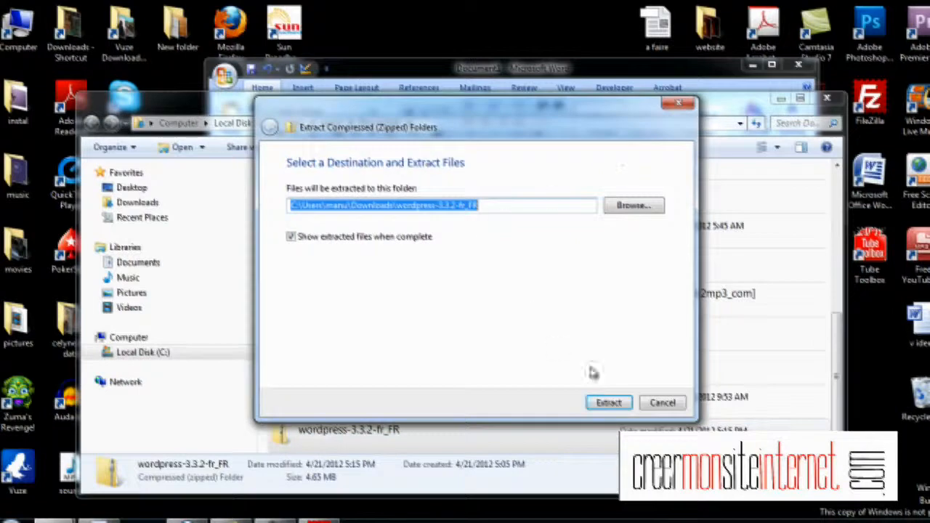
left_click(610, 403)
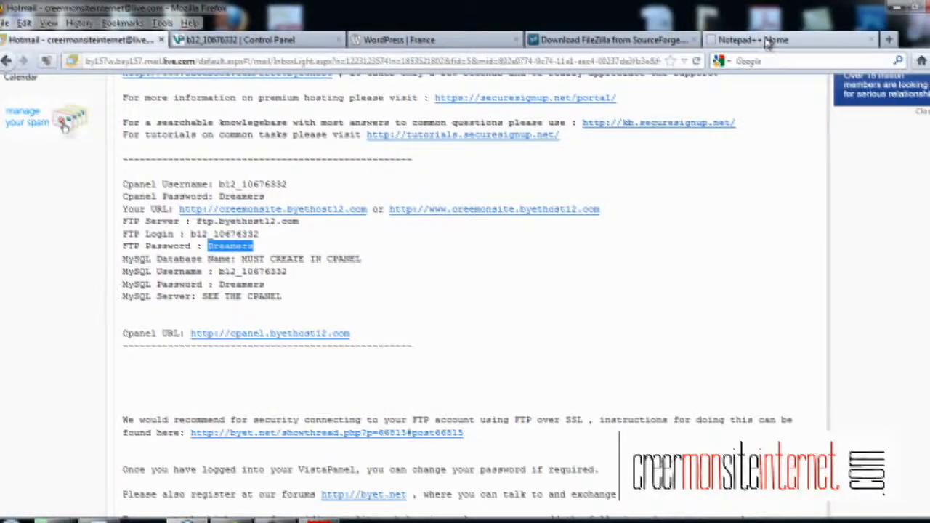
- Switch to the Notepad++ website in Firefox and open the download page for version 6.1.2
left_click(768, 40)
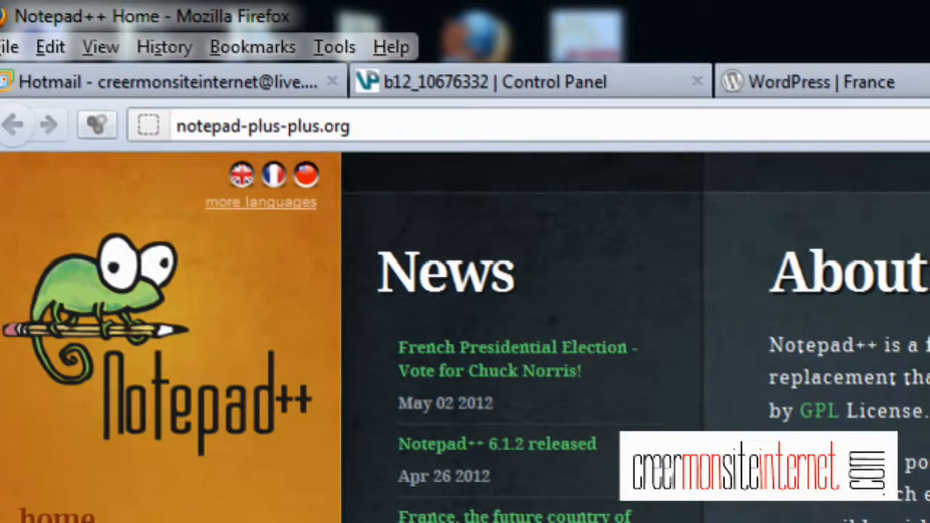
scroll(618, 443, "down", 2)
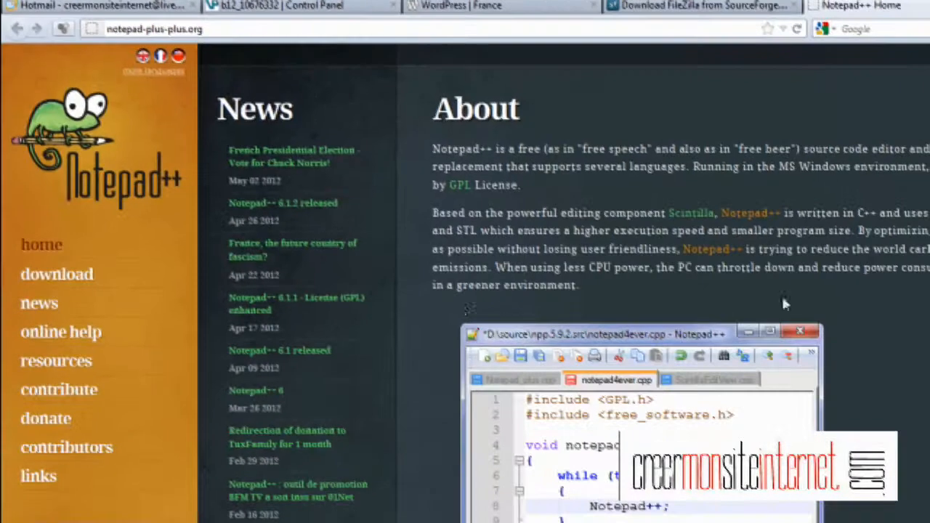
scroll(399, 303, "down", 1)
left_click(109, 450)
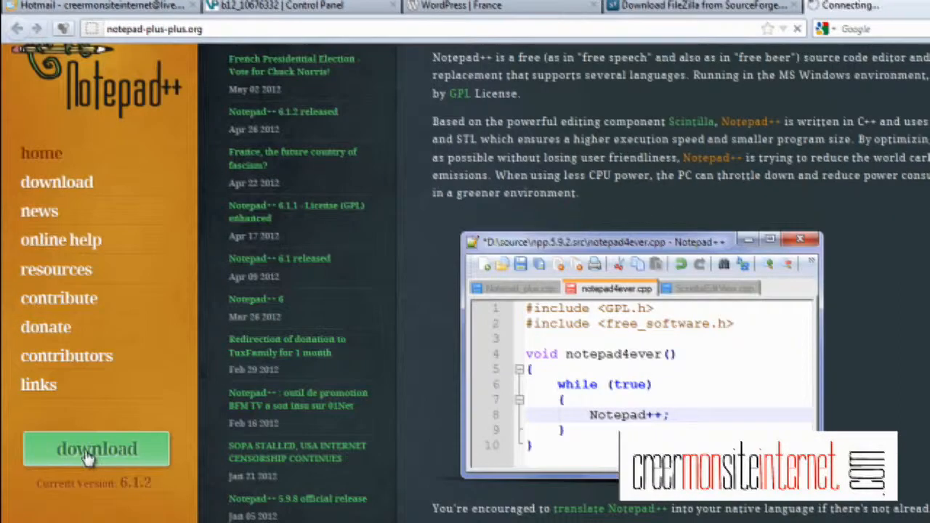
- Highlight the Notepad++ v6.1.2 Installer link and request the French version of the download page
scroll(435, 434, "up", 1)
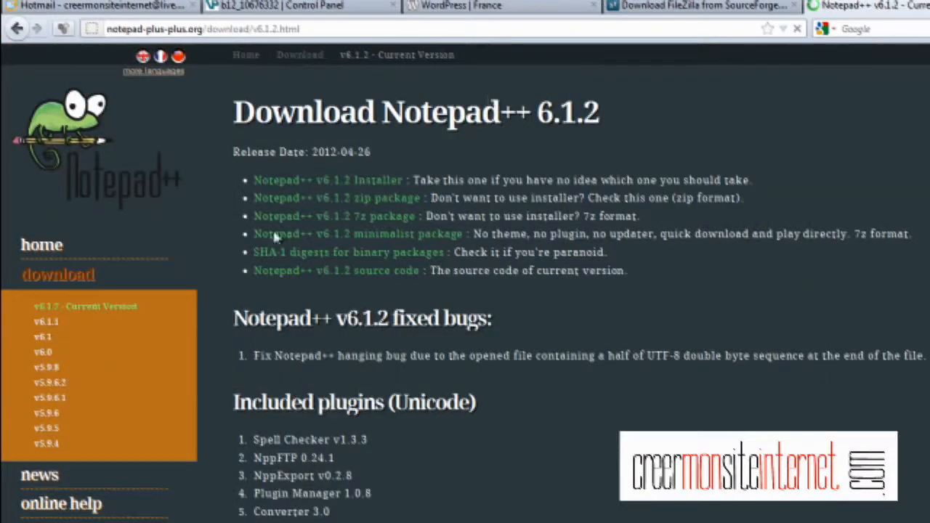
left_click_drag(256, 186, 407, 185)
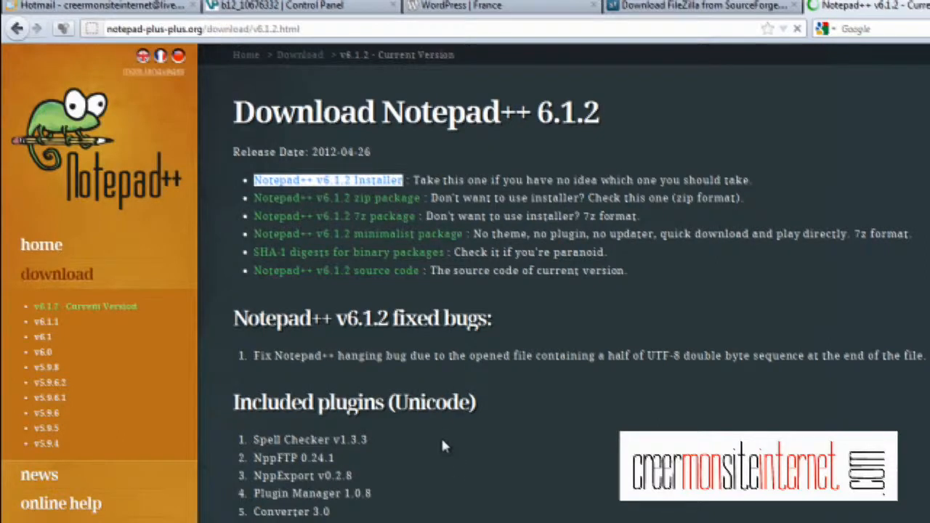
left_click(160, 58)
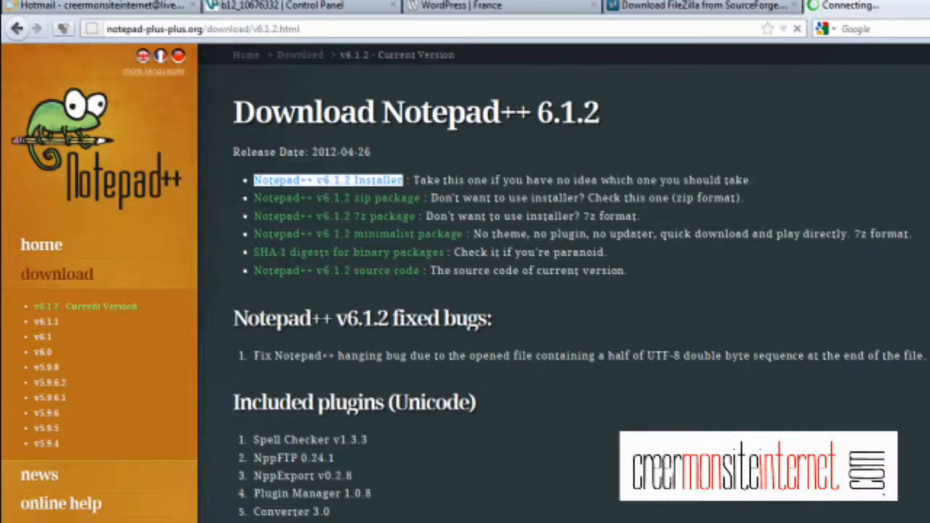
- Switch to the extracted wordpress-3.3.2-fr_FR folder, open its wordpress subfolder and locate the wp-config-sample file
left_click(251, 500)
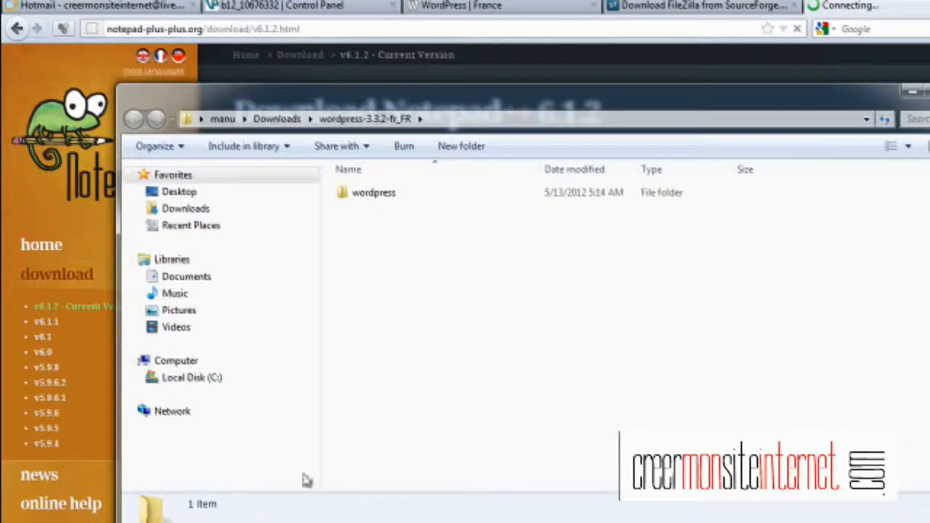
double_click(372, 195)
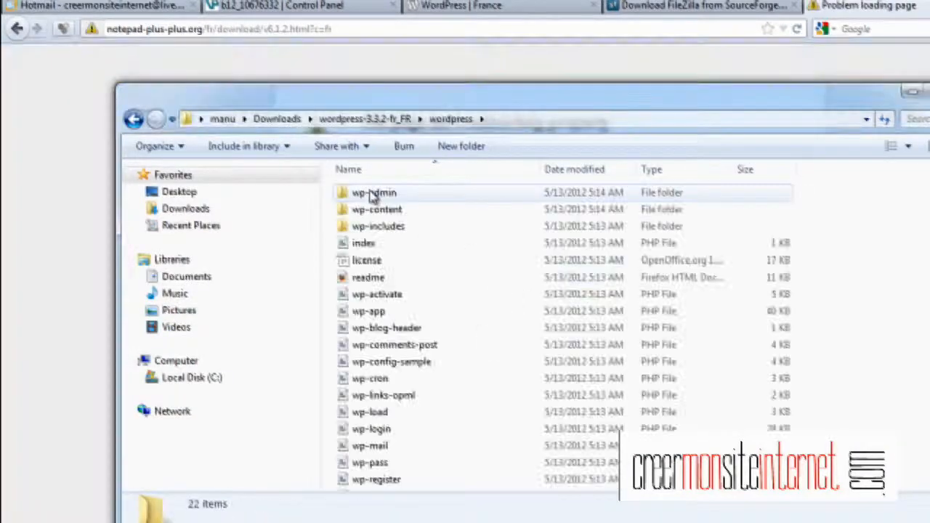
scroll(483, 240, "down", 1)
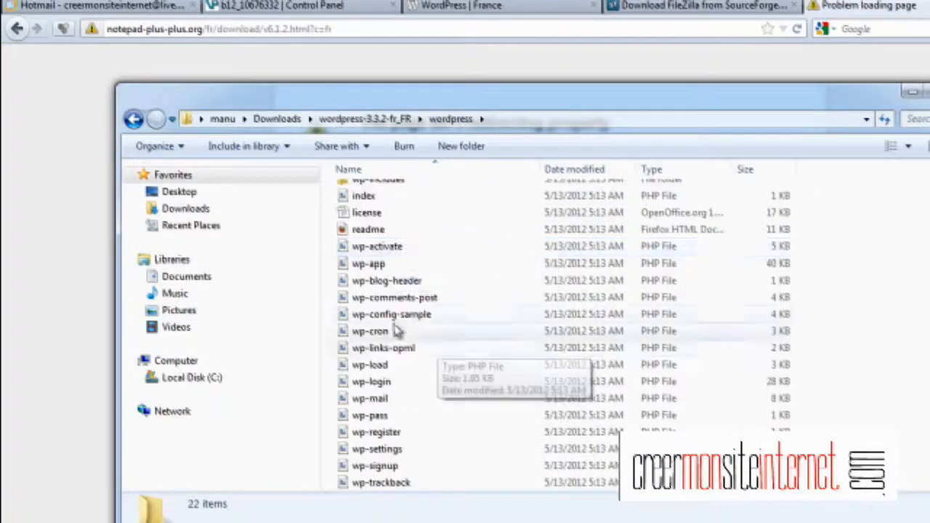